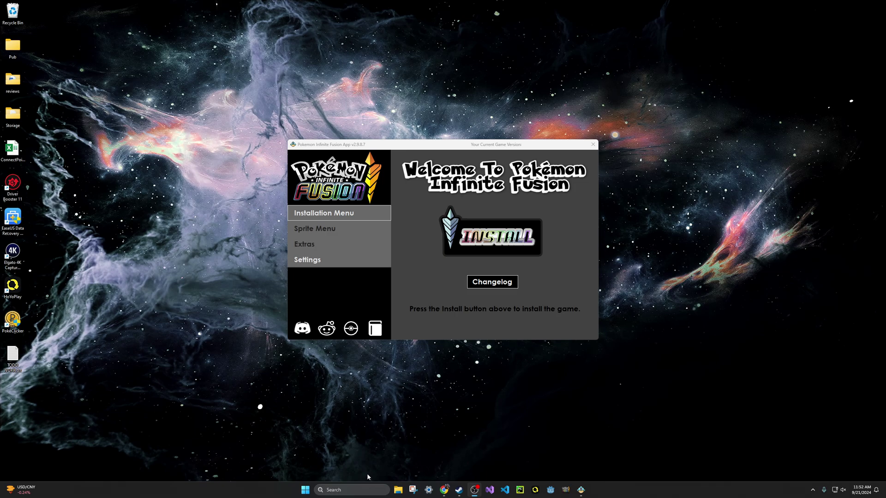
Bring the Google Drive InfiniteFusion.zip download page to the front
click(488, 463)
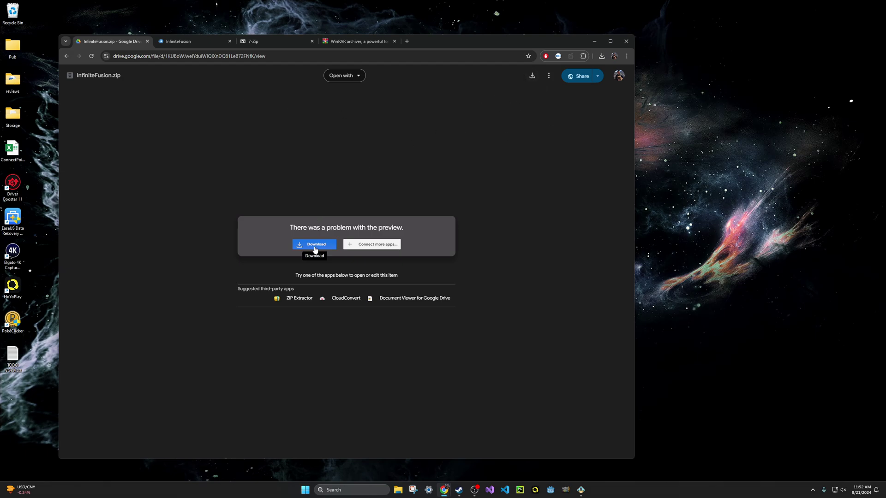
Glance at the MediaFire page, then return to the Google Drive InfiniteFusion.zip download
click(183, 44)
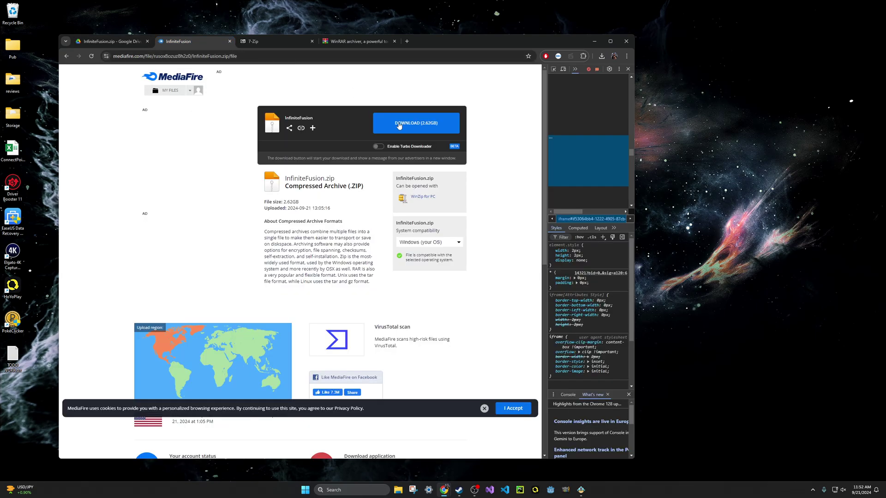
click(126, 42)
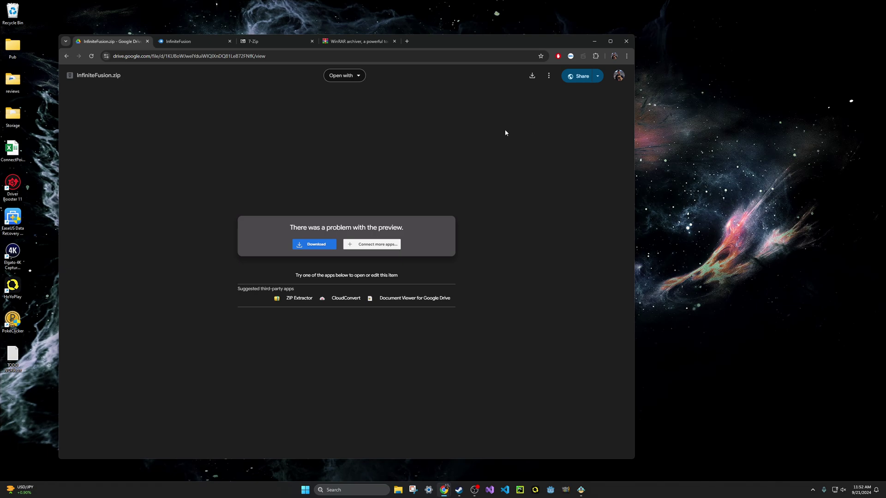
Switch to the 7-Zip site, then to the RARLAB WinRAR x64 7.01 download page
click(250, 43)
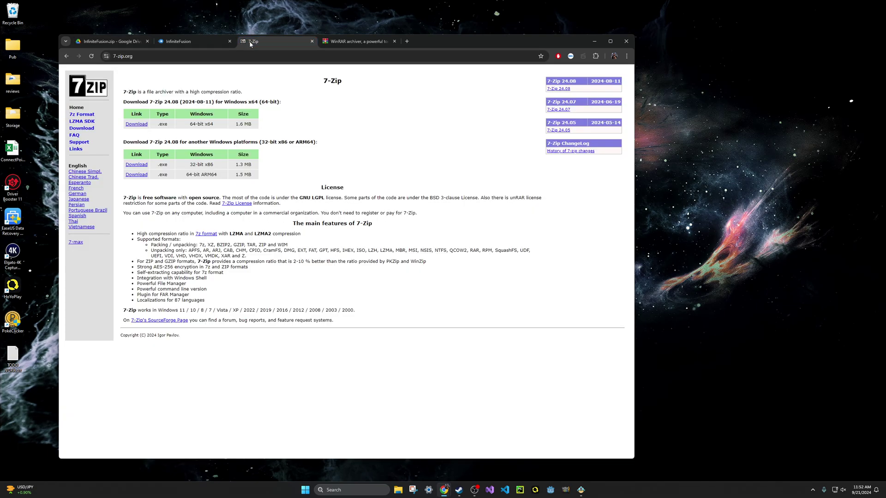
click(373, 44)
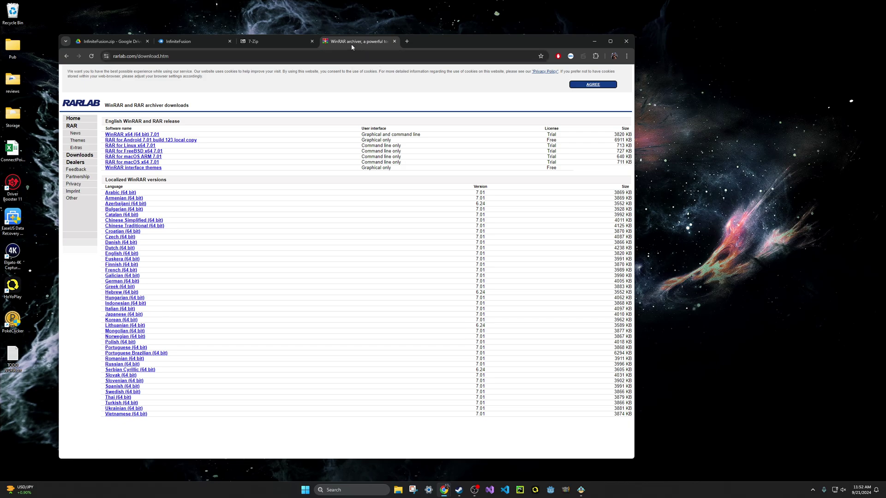
Minimise Chrome and open Downloads\Preloaded in File Explorer, moving the window left
click(595, 41)
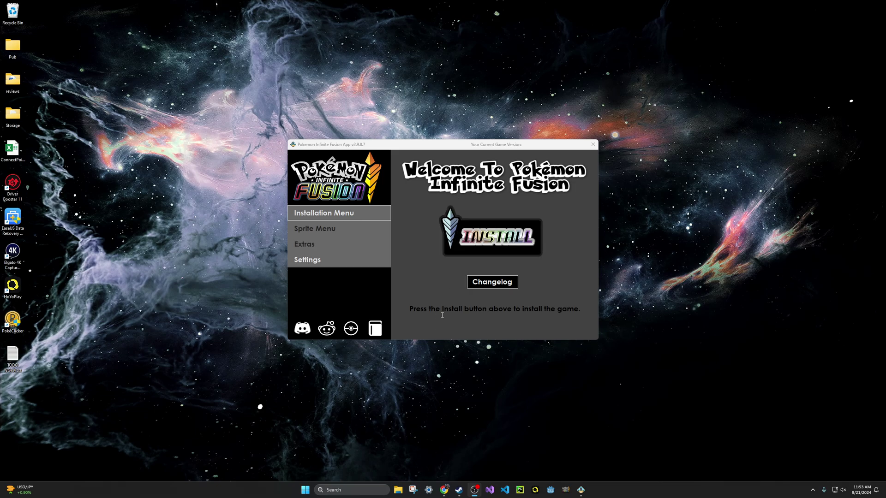
click(398, 490)
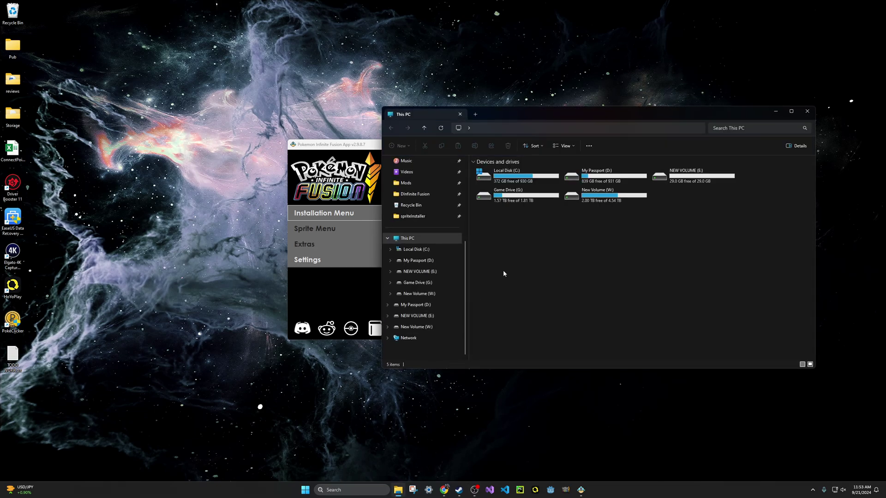
scroll(444, 189, up, 5)
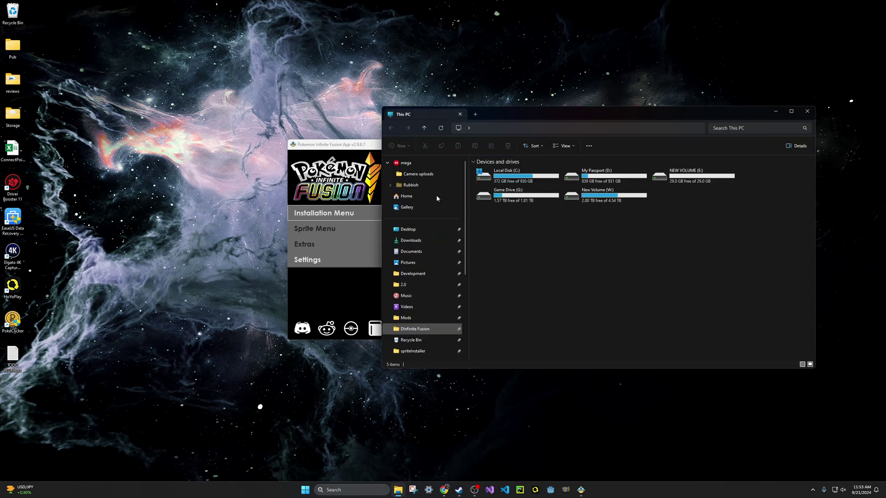
click(417, 240)
scroll(414, 247, down, 3)
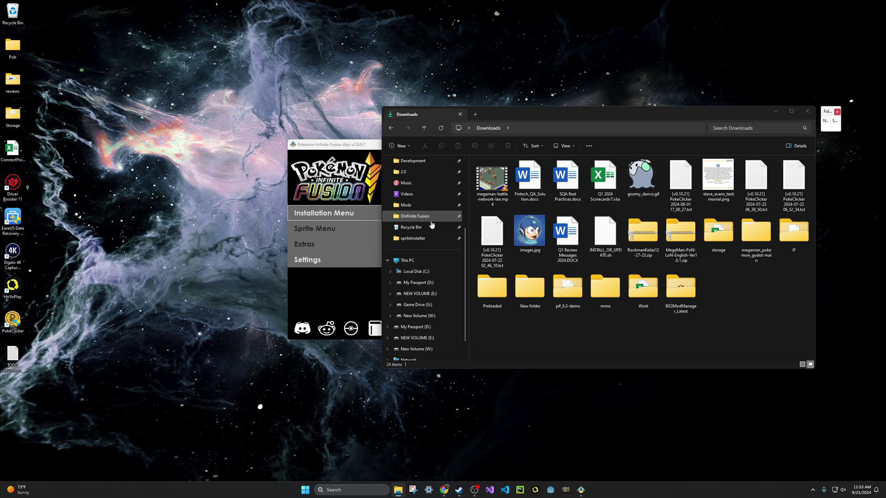
scroll(425, 226, up, 3)
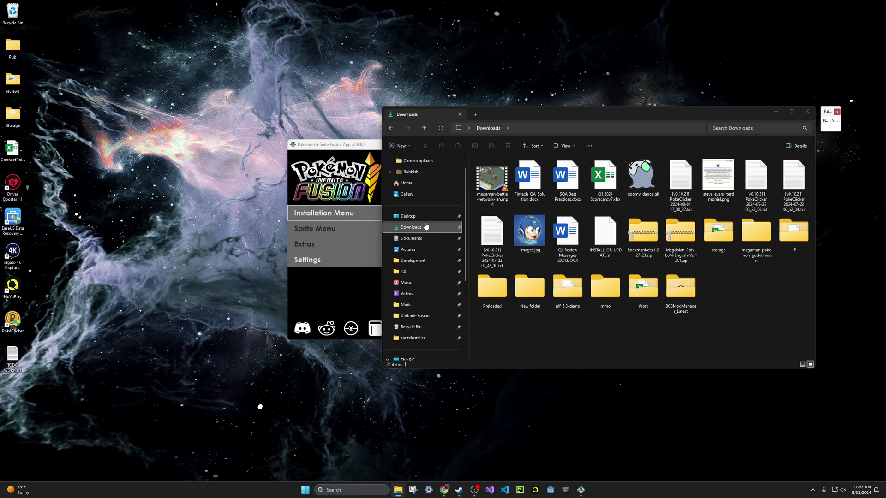
double_click(493, 291)
drag(625, 119, 577, 115)
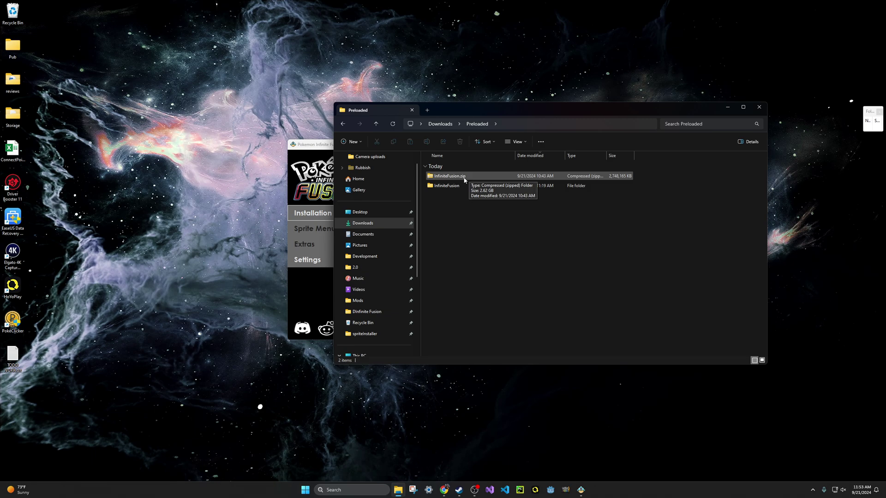
Toggle File Explorer's file name extensions off and back on so InfiniteFusion.zip shows its extension
click(523, 144)
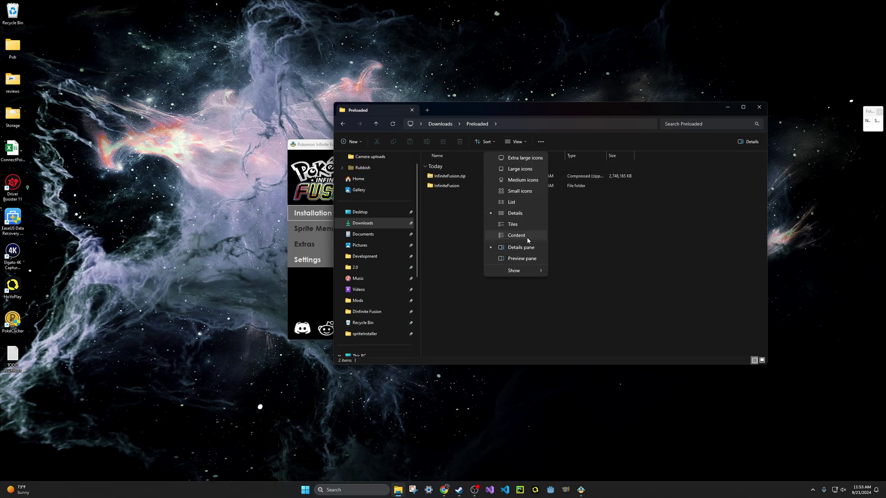
mouse_move(512, 270)
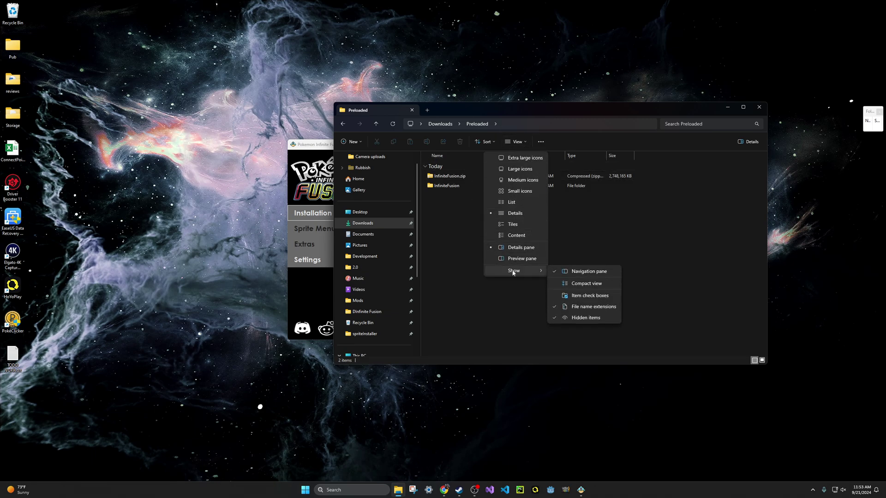
click(579, 307)
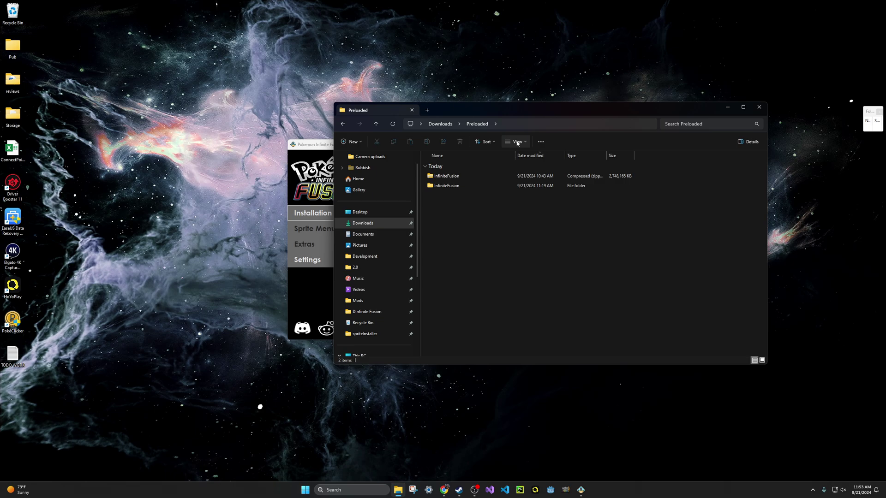
click(515, 141)
mouse_move(524, 270)
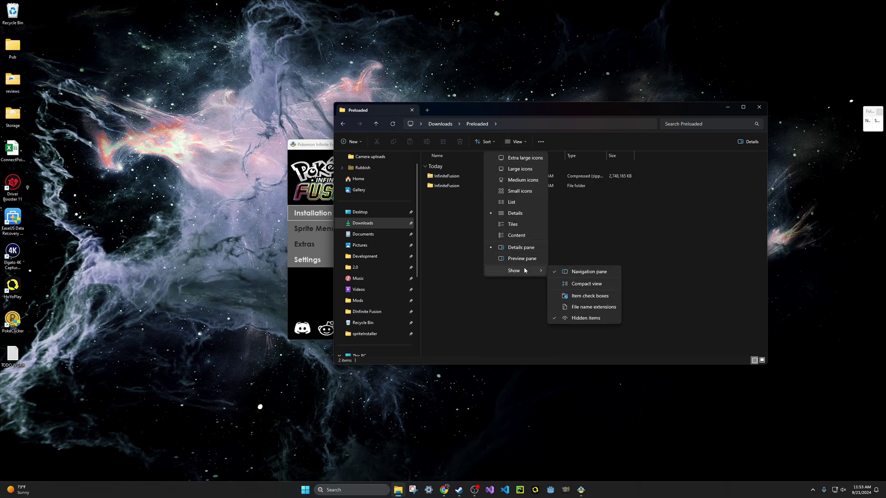
click(577, 307)
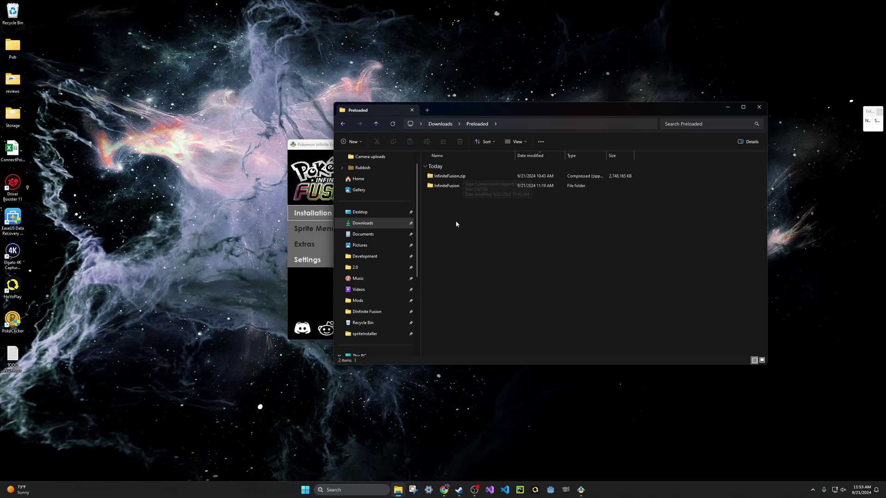
Check InfiniteFusion.zip's WinRAR actions without extracting, then select the extracted InfiniteFusion folder
right_click(450, 175)
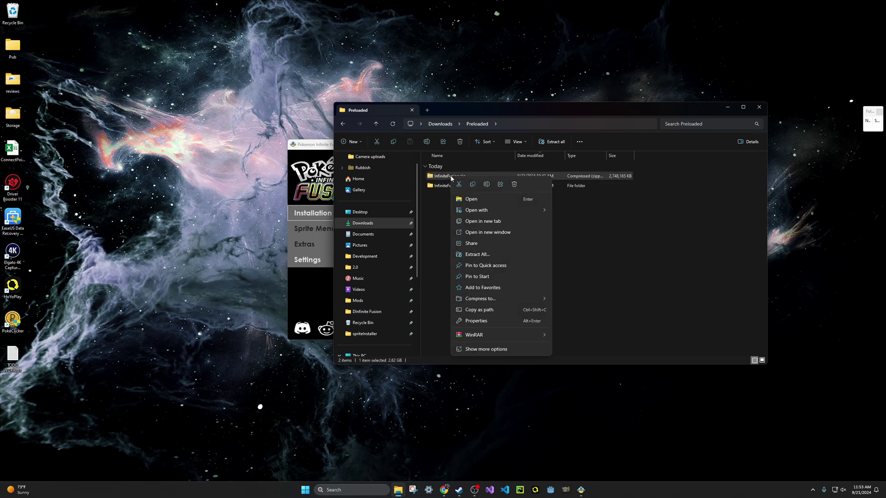
mouse_move(481, 336)
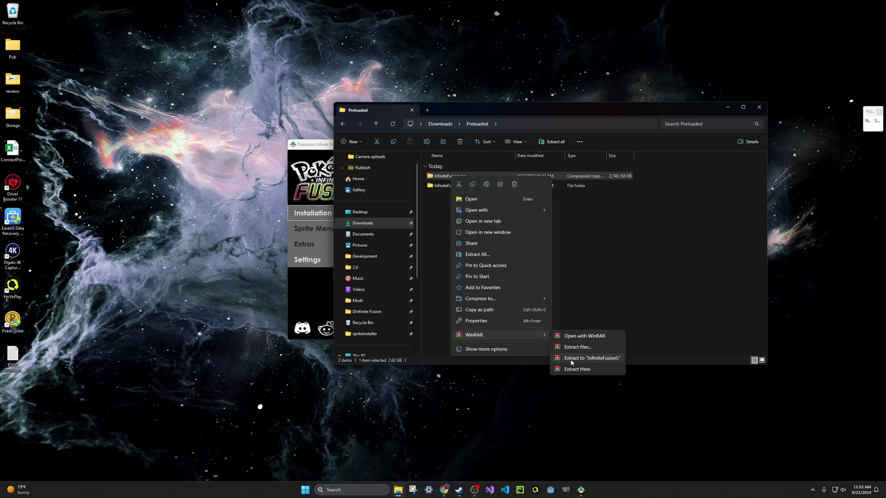
click(627, 250)
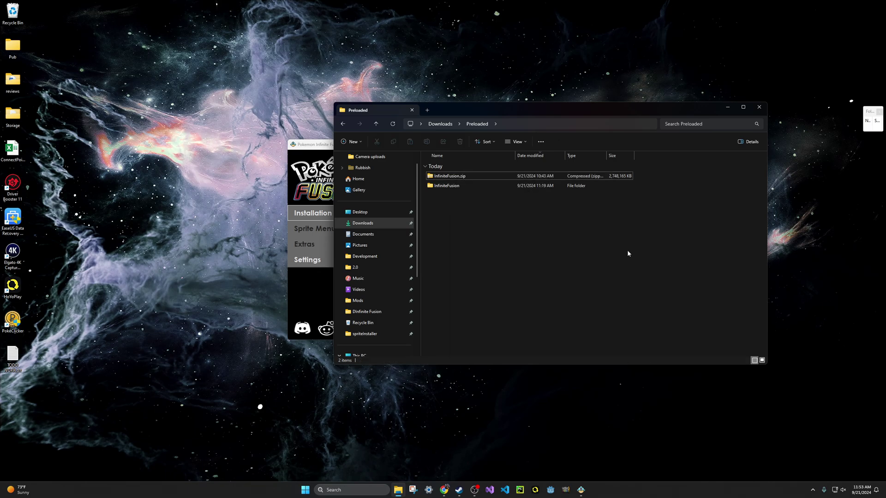
click(452, 189)
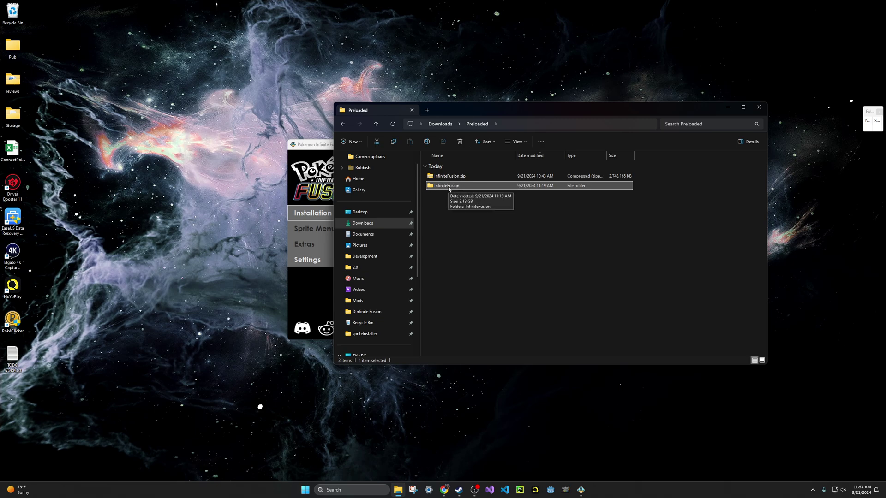
Open Preloaded\InfiniteFusion\InfiniteFusion, select Game.exe, and return to the installer window
double_click(447, 186)
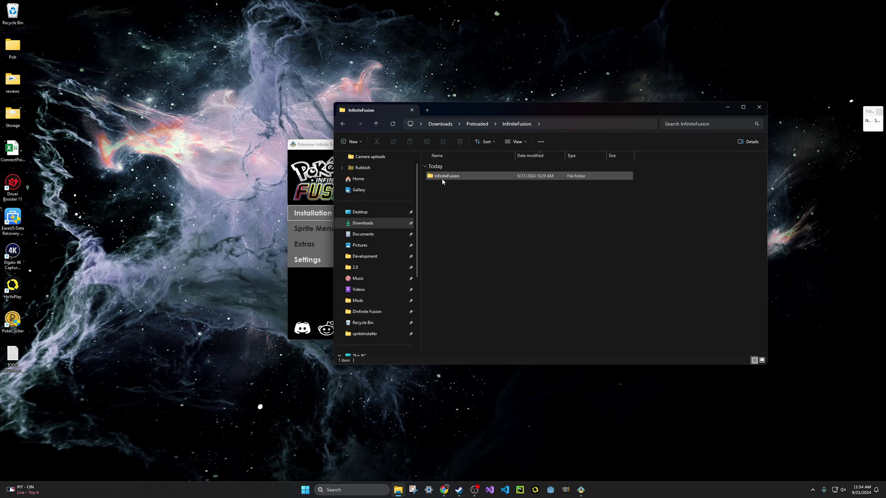
double_click(443, 179)
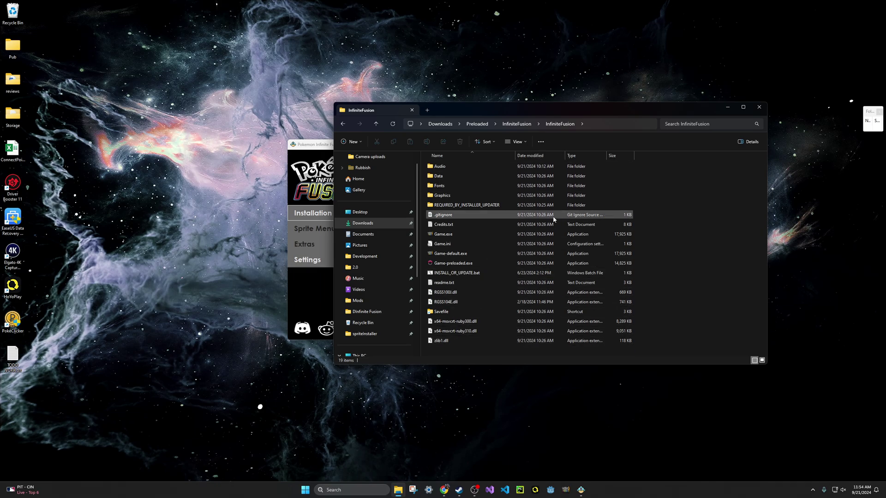
click(441, 236)
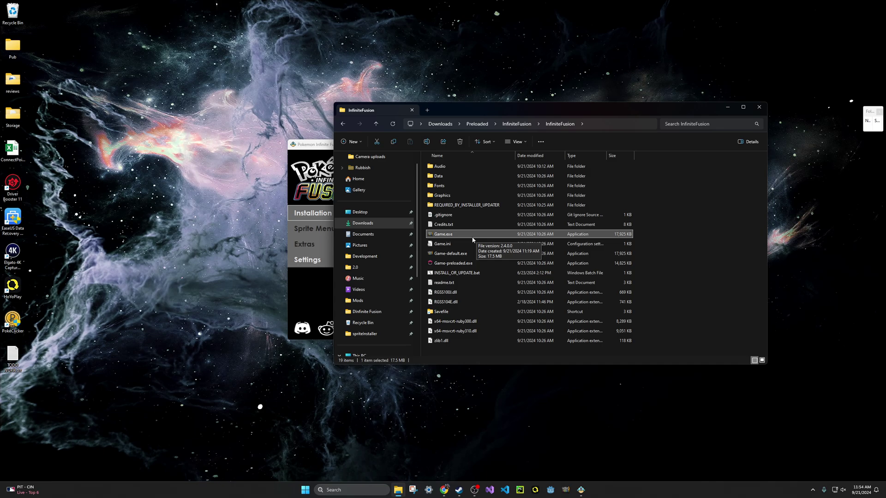
click(308, 286)
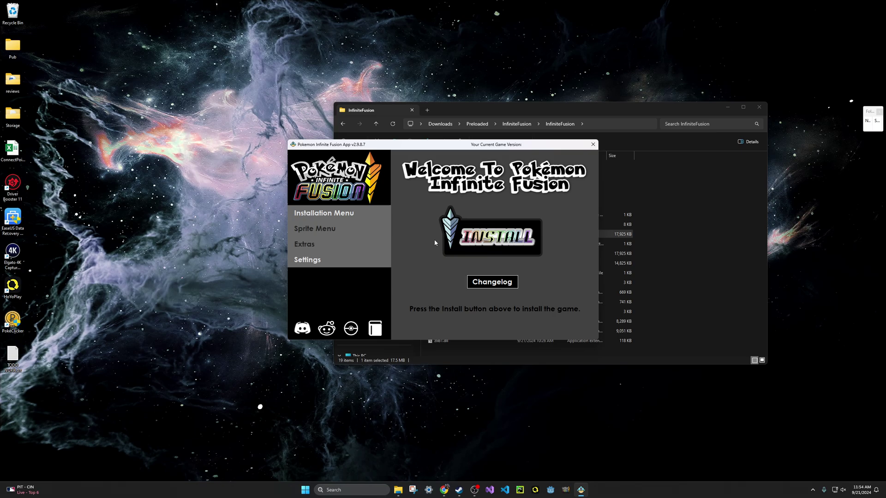
Set the linked game folder to Downloads\Preloaded\InfiniteFusion\InfiniteFusion from the app's Settings
click(306, 261)
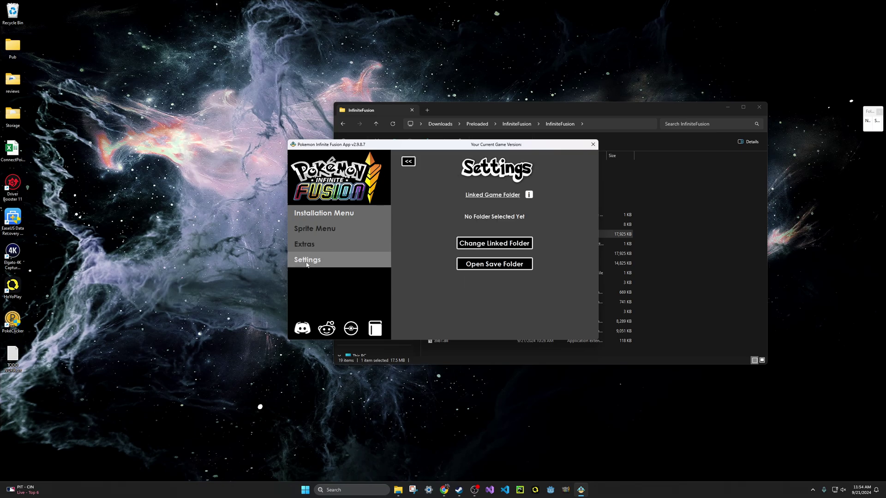
click(476, 249)
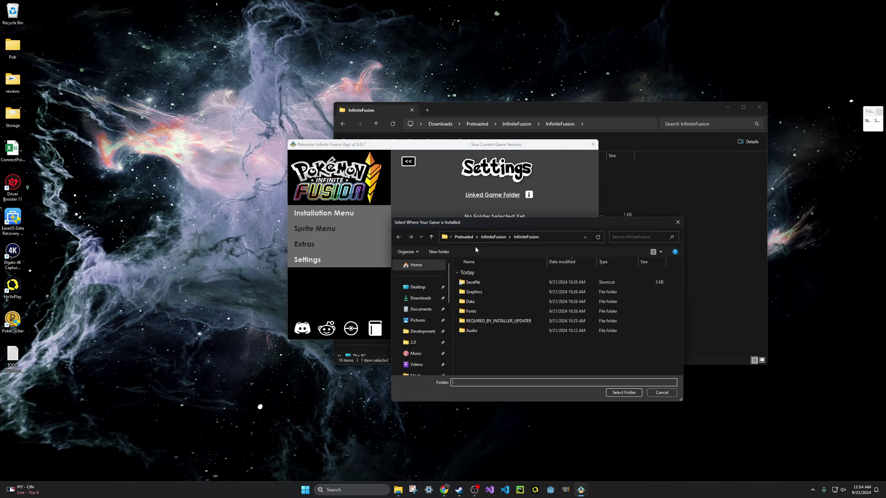
drag(494, 226, 451, 197)
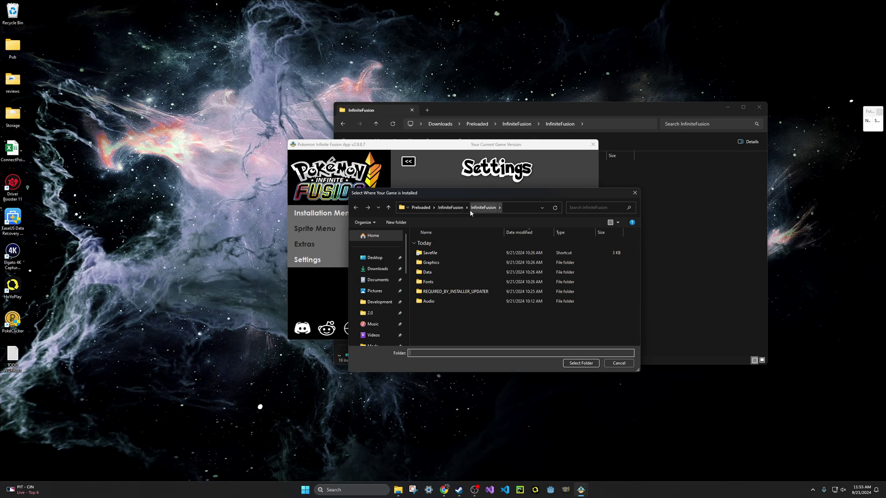
click(372, 270)
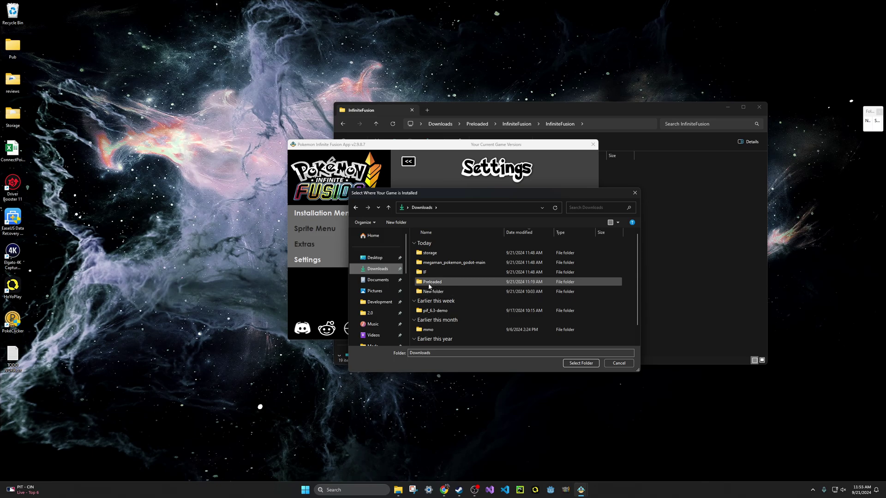
double_click(430, 284)
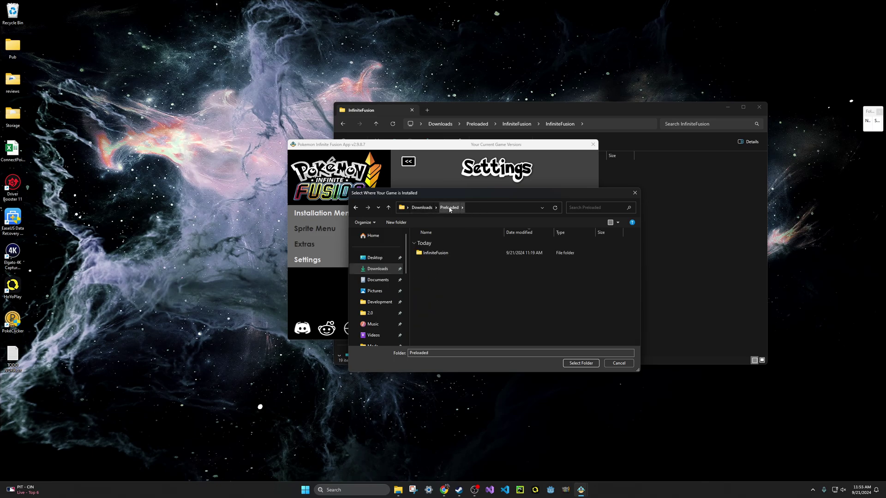
double_click(434, 255)
double_click(435, 255)
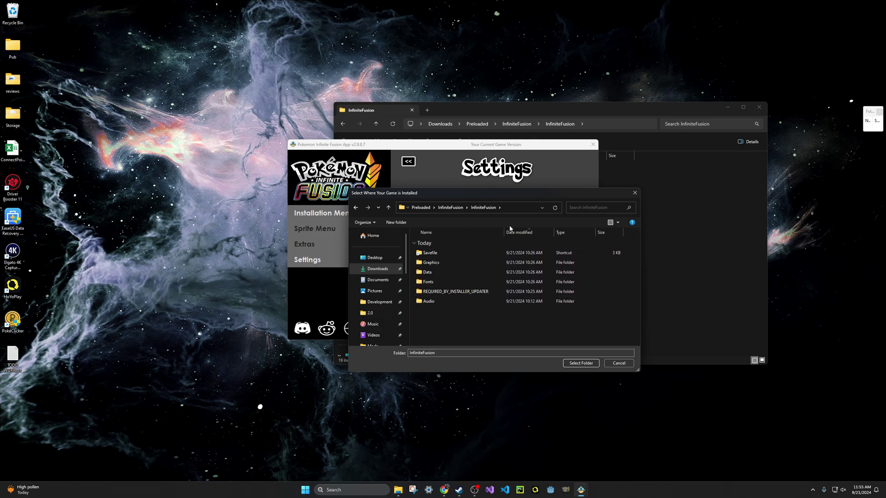
click(579, 363)
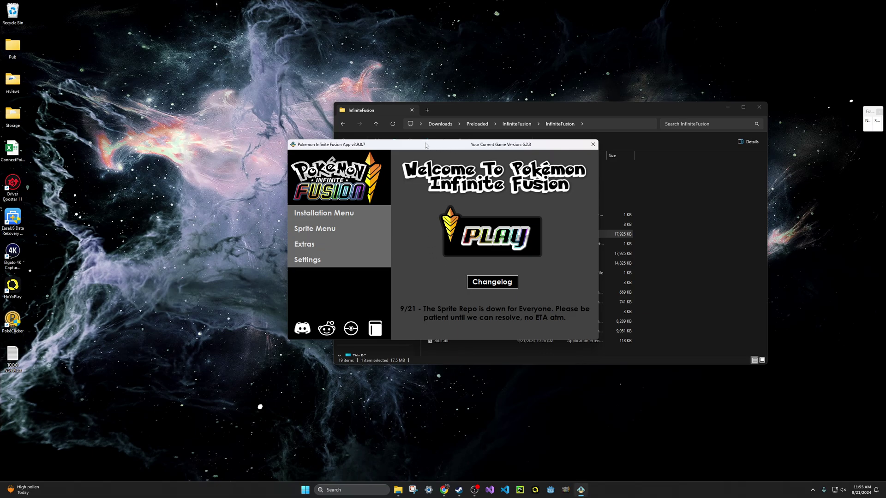
Reposition the launcher, minimise the game folder window, and launch the game with PLAY
drag(426, 145, 455, 159)
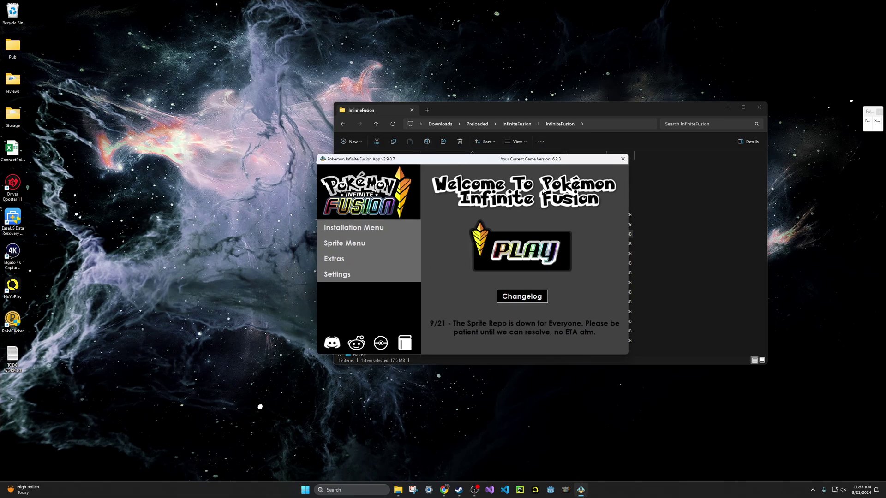
drag(476, 159, 456, 142)
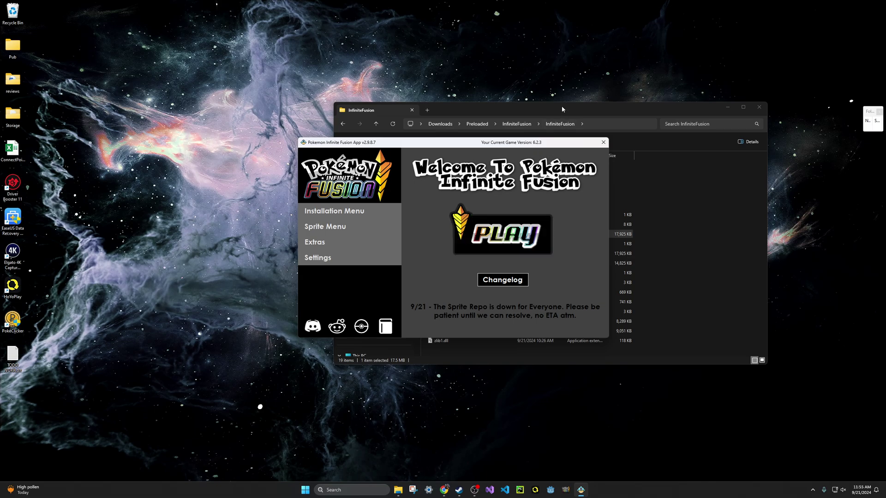
drag(561, 106, 488, 113)
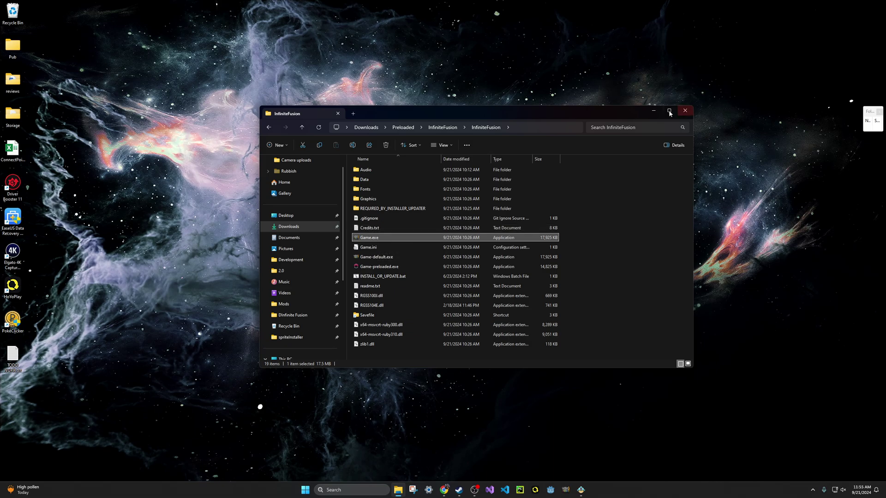
click(654, 110)
click(483, 239)
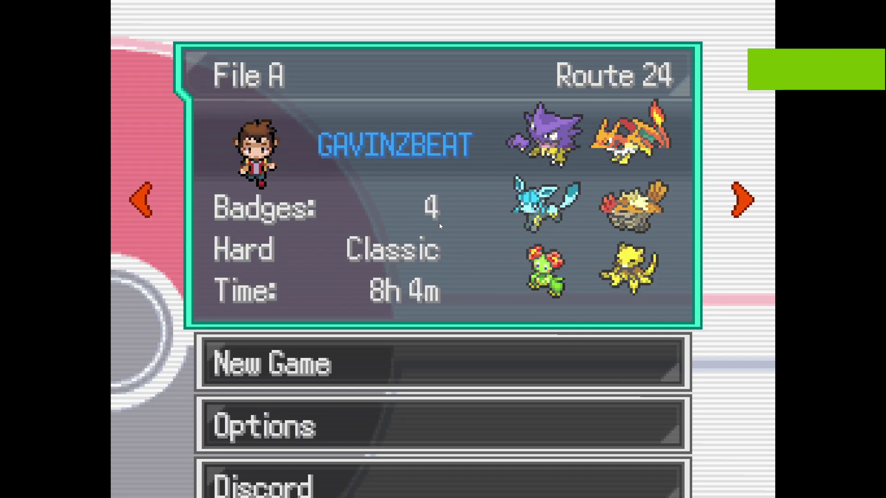
Load the File A save and set Download sprites to Off in Options
key(Return)
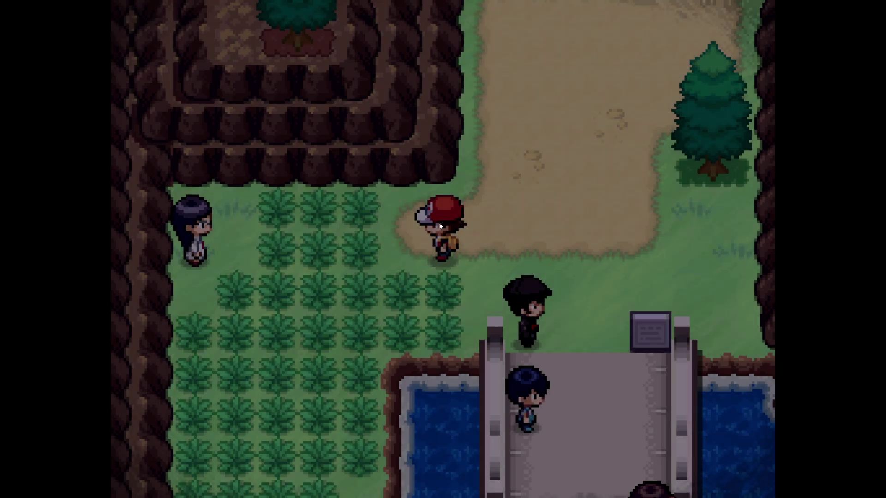
key(Escape)
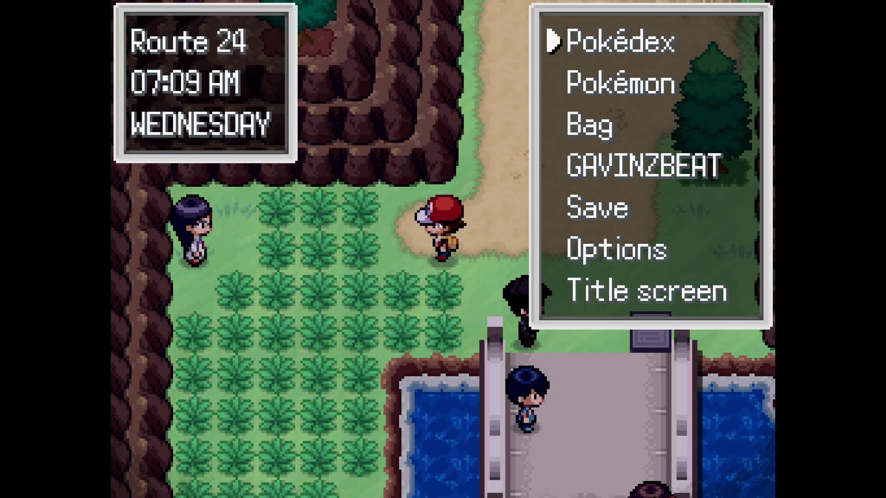
key(Down)
key(Down)
key(Down)
key(Down)
key(Down)
key(Return)
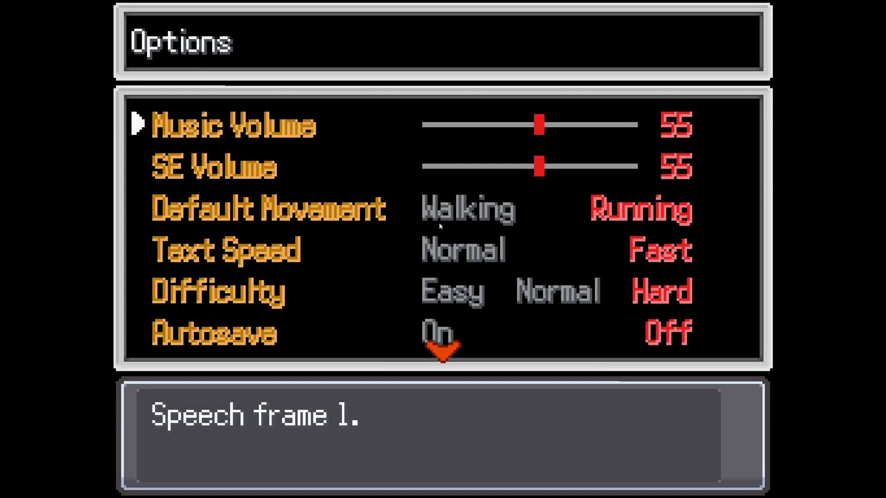
key(Down)
key(Down)
key(Down)
key(Down)
key(Down)
key(Down)
key(Down)
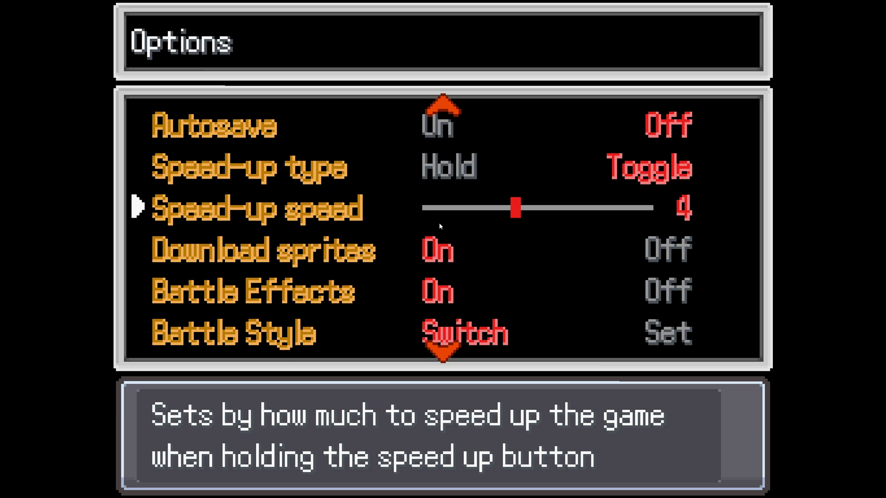
key(Down)
key(Right)
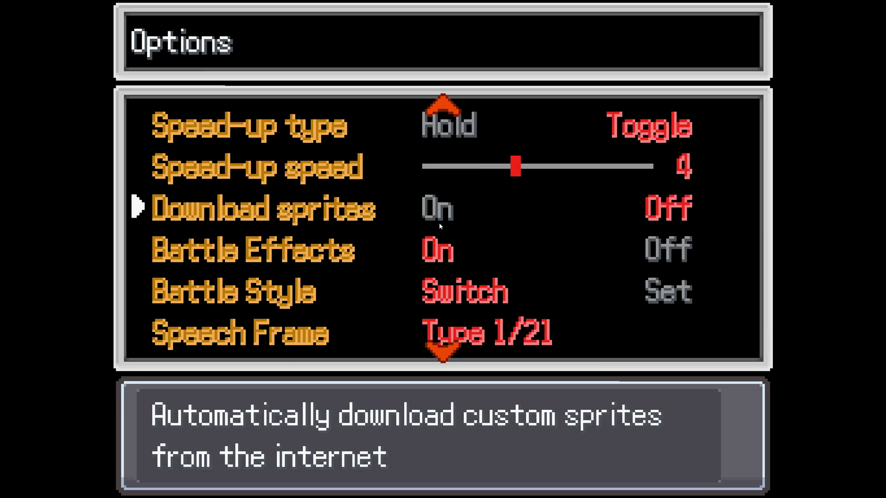
Save the game with the new setting and reopen the pause menu
key(Escape)
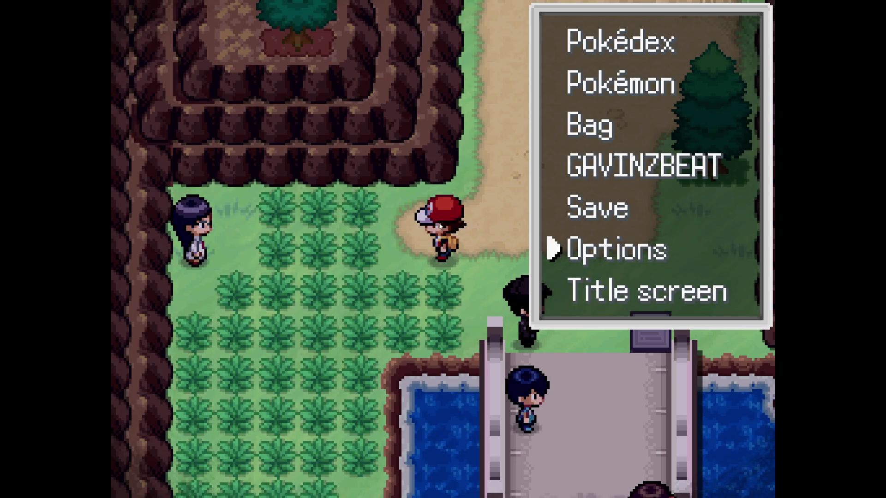
key(Up)
key(Return)
key(Return)
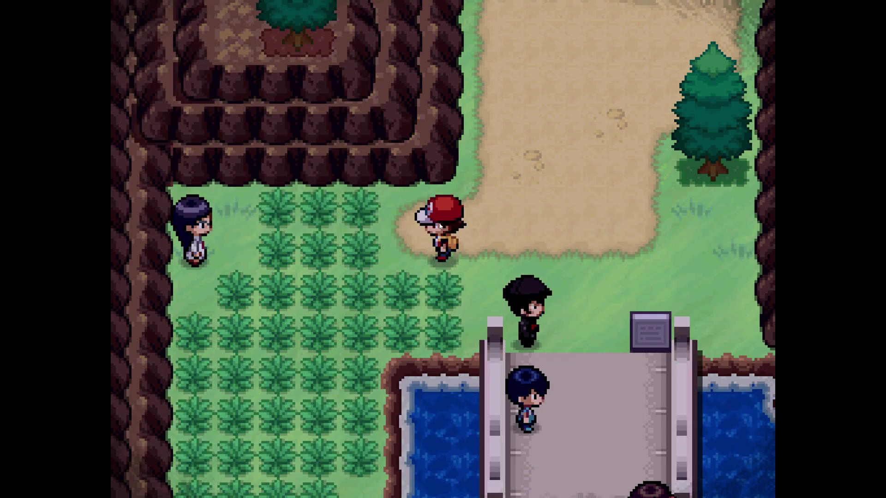
key(Escape)
key(Down)
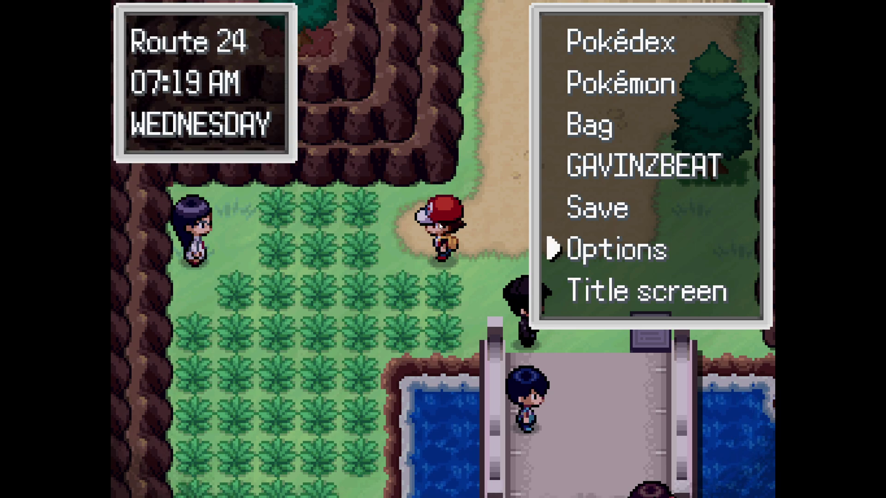
key(Return)
Return to the title screen from the pause menu without saving the current game
key(Down)
key(Return)
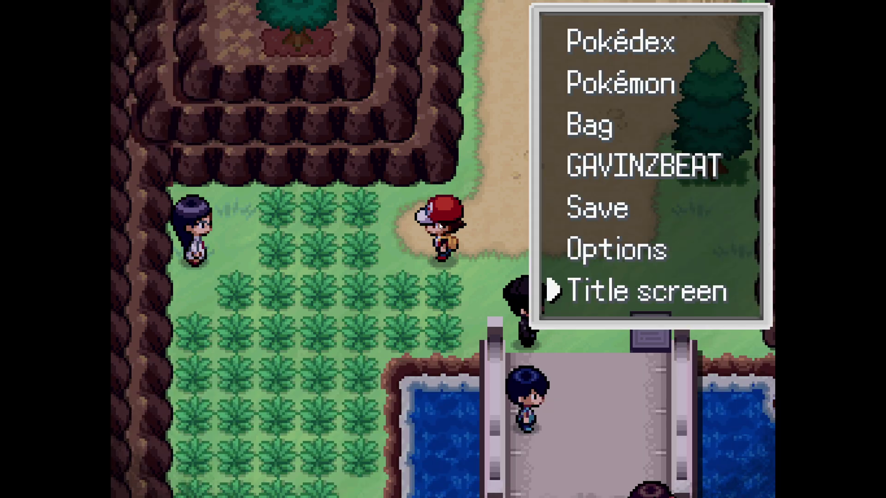
key(Return)
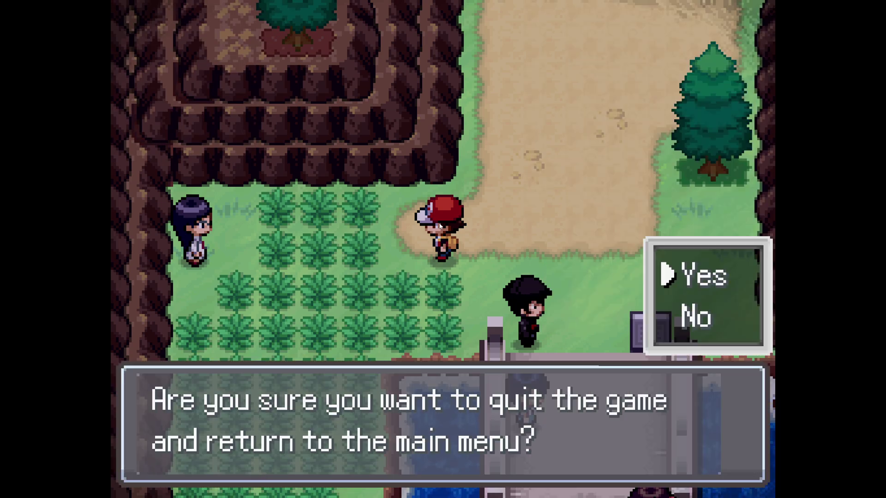
key(Return)
key(Down)
key(Down)
key(Return)
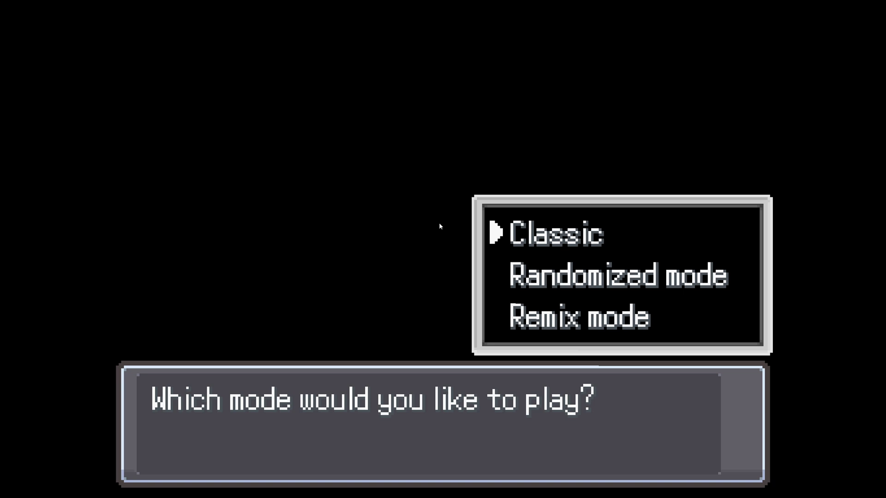
Start a new Remix mode game and confirm the trainer form with the name Red
key(Down)
key(Down)
key(Return)
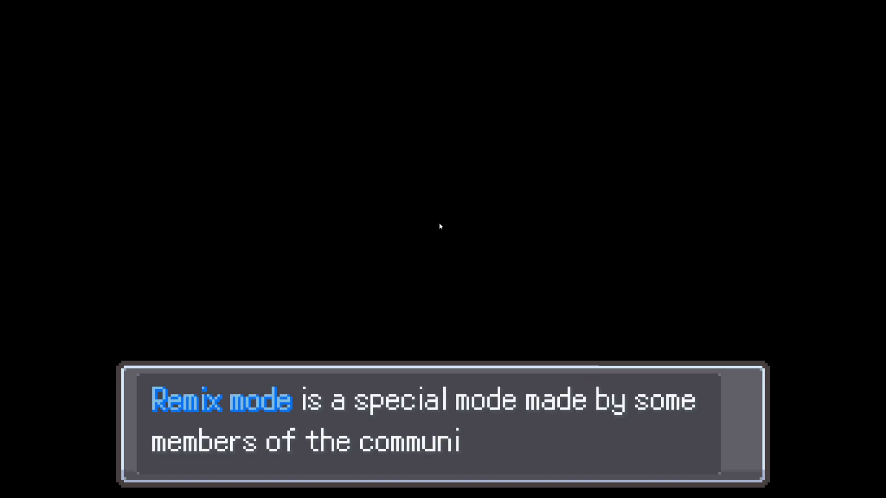
key(Return)
key(Return)
key(Return)
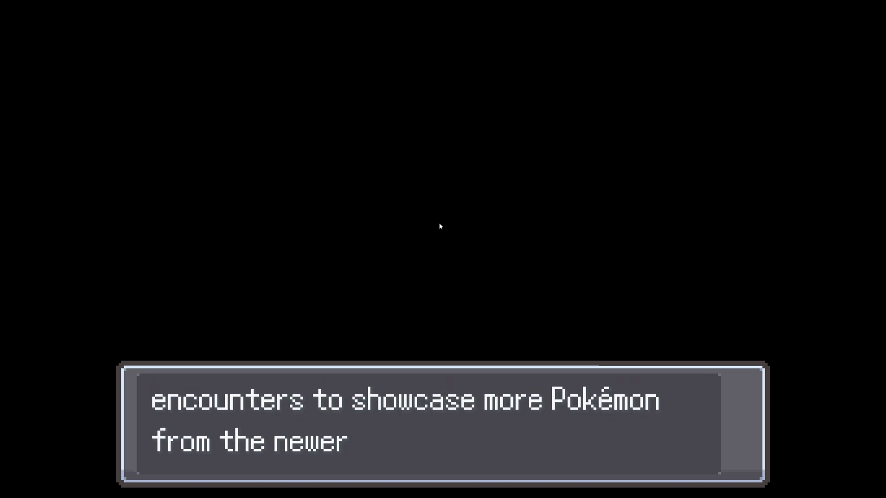
key(Return)
key(Return)
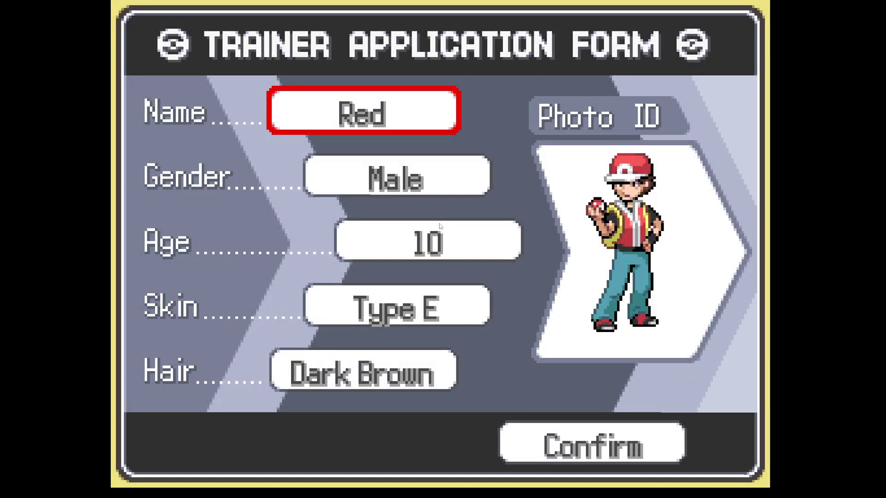
key(Return)
key(Return)
key(Down)
key(Down)
key(Down)
key(Down)
key(Down)
key(Return)
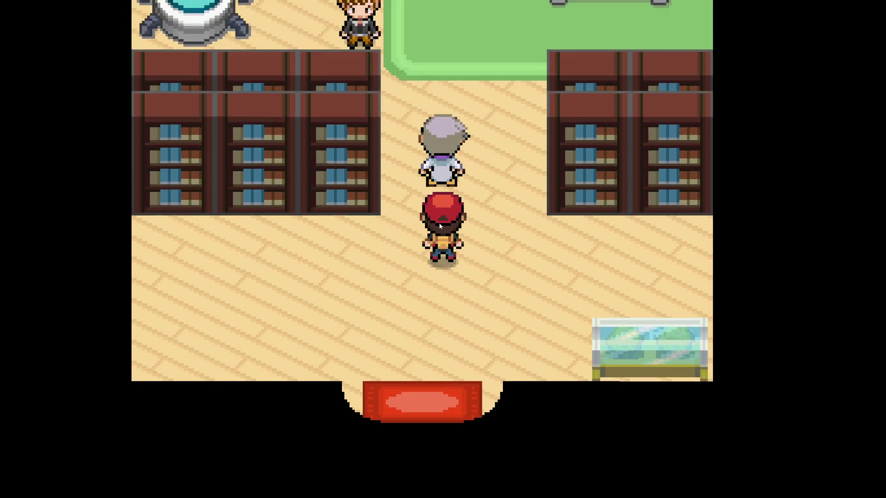
Answer the Autosave prompt, then set Download sprites to Off in the game's Options
key(Return)
key(Return)
key(Return)
key(Return)
key(Return)
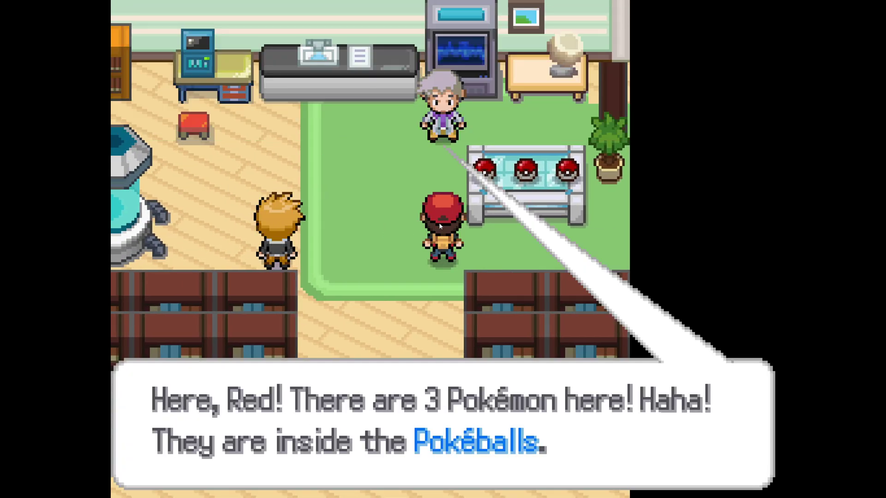
key(Return)
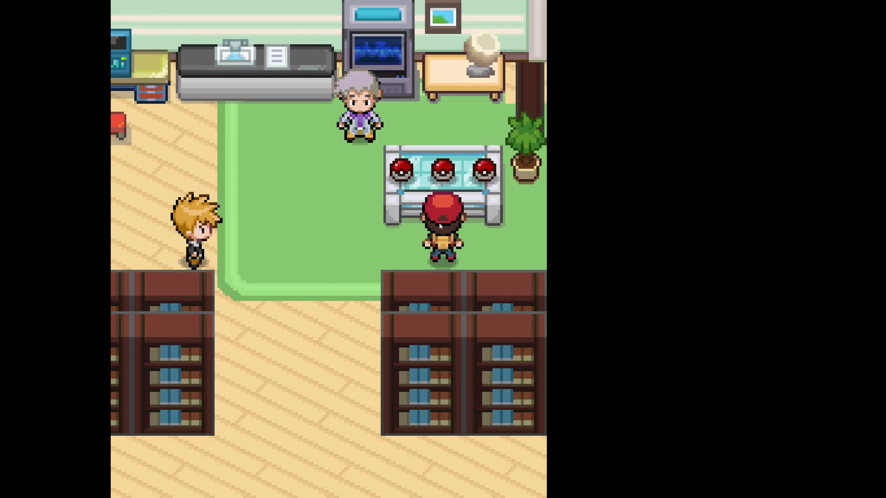
key(Escape)
key(Down)
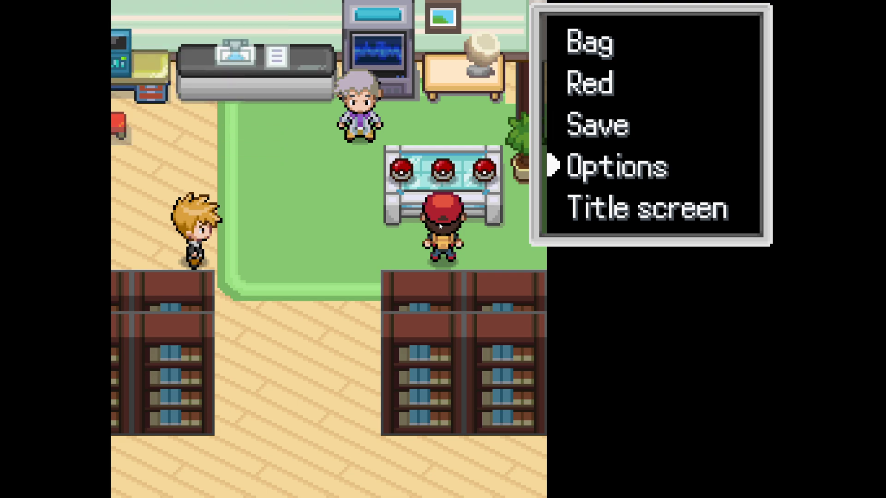
key(Up)
key(Up)
key(Up)
key(Up)
key(Up)
key(Return)
key(Down)
key(Down)
key(Down)
key(Down)
key(Down)
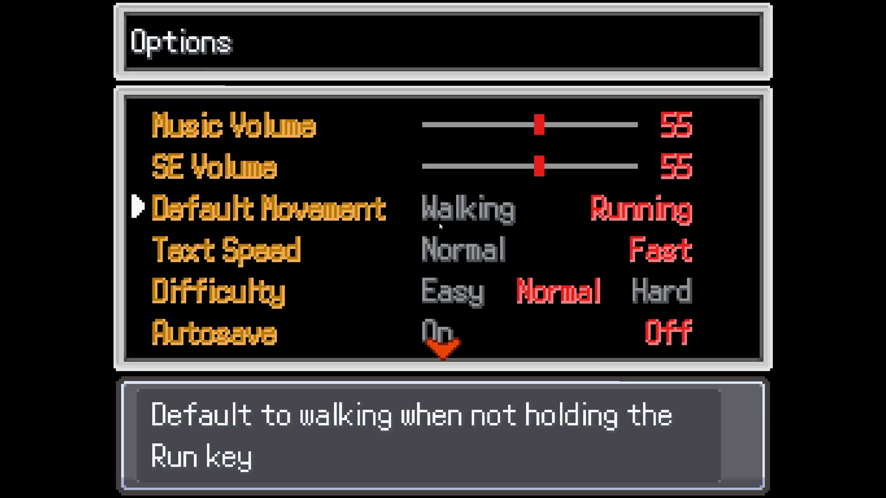
key(Down)
key(Down)
key(Down)
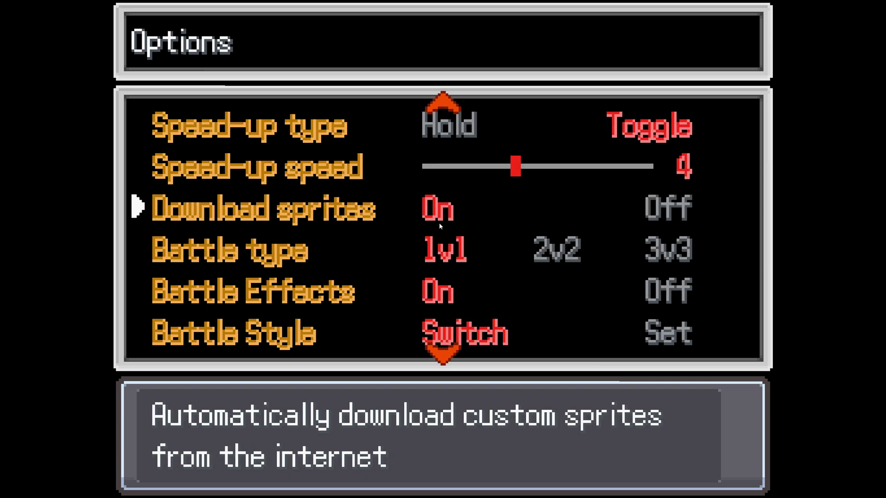
key(Right)
key(Escape)
Save the new game to File C and close the pause menu
key(Up)
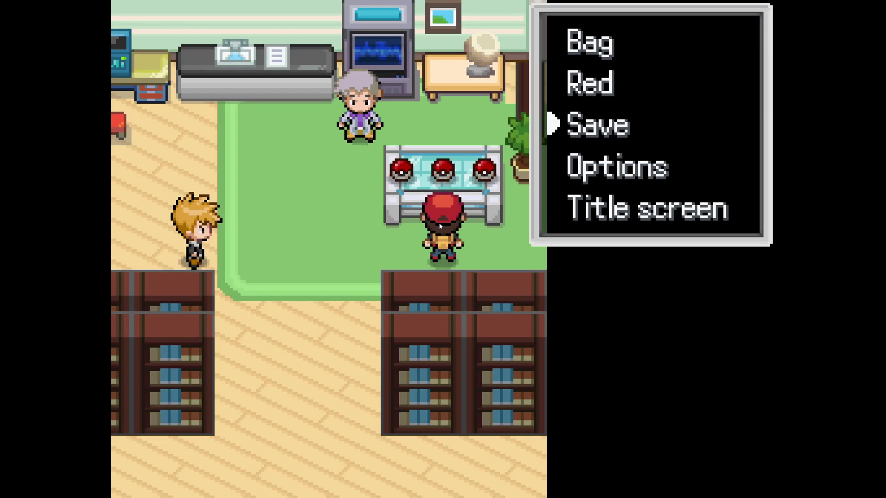
key(Return)
key(Down)
key(Down)
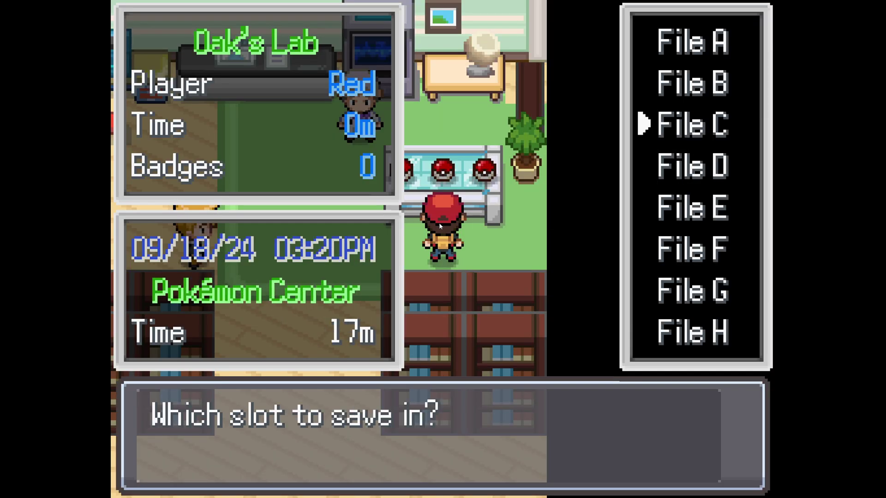
key(Escape)
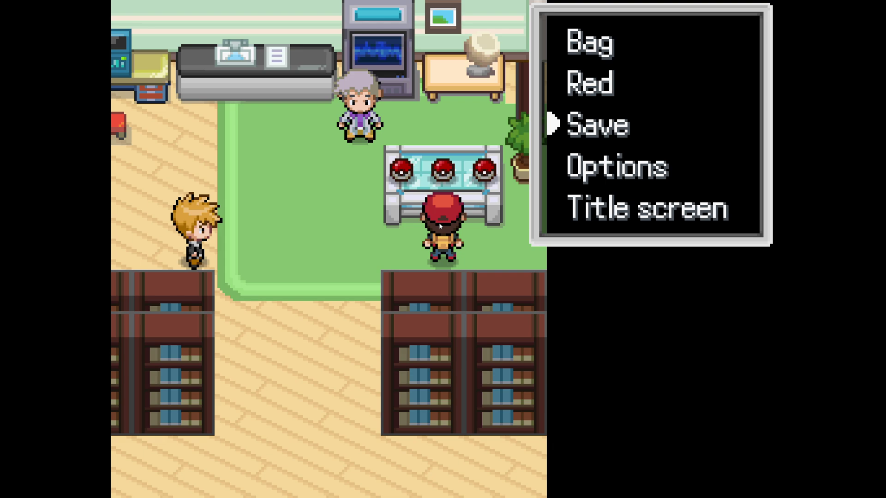
key(Down)
key(Down)
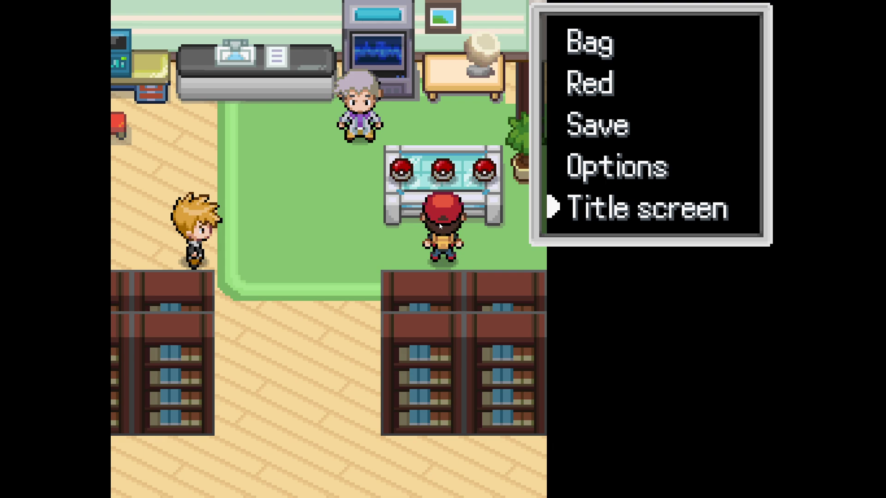
key(Escape)
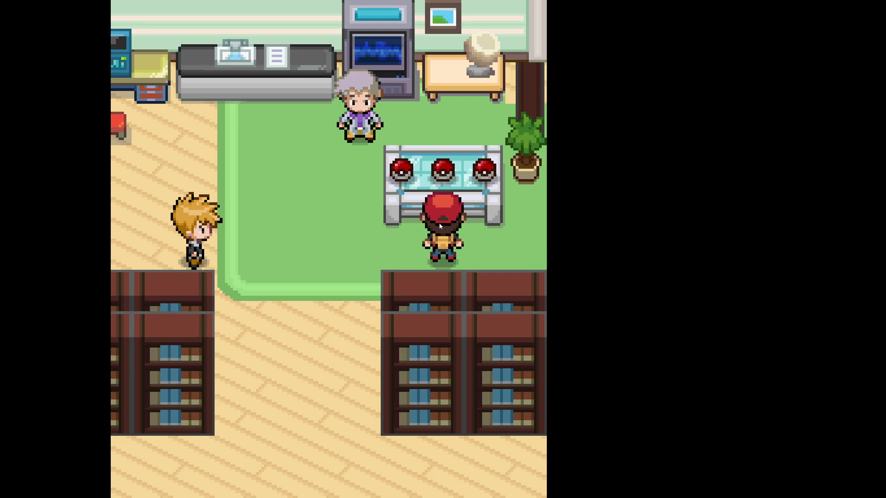